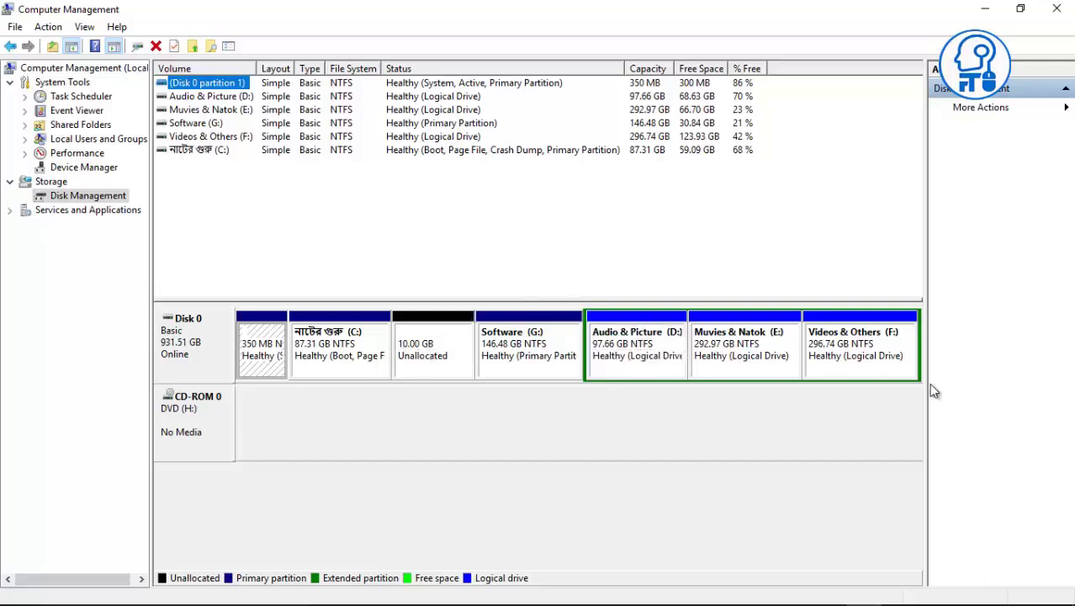
# Shrink the Videos & Others (F:) volume by 10240 MB.
pyautogui.click(855, 350)
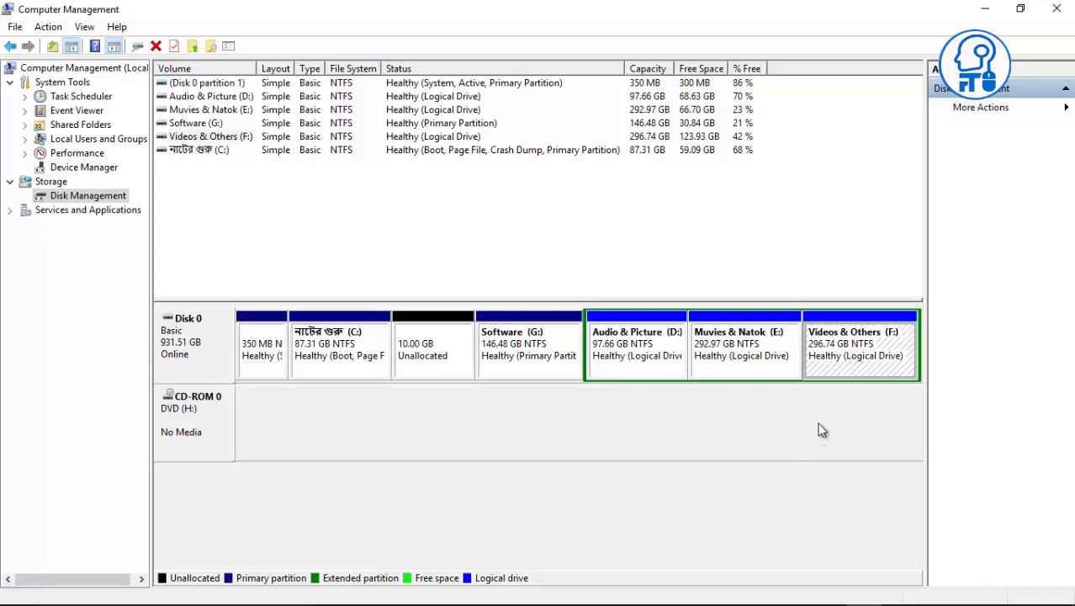
pyautogui.rightClick(859, 350)
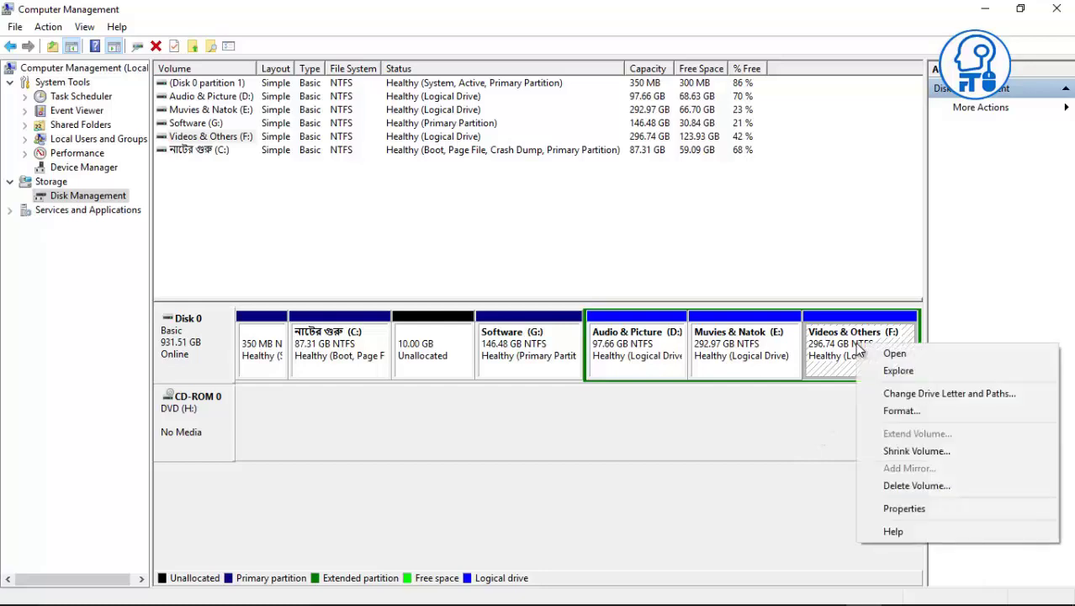
pyautogui.click(833, 370)
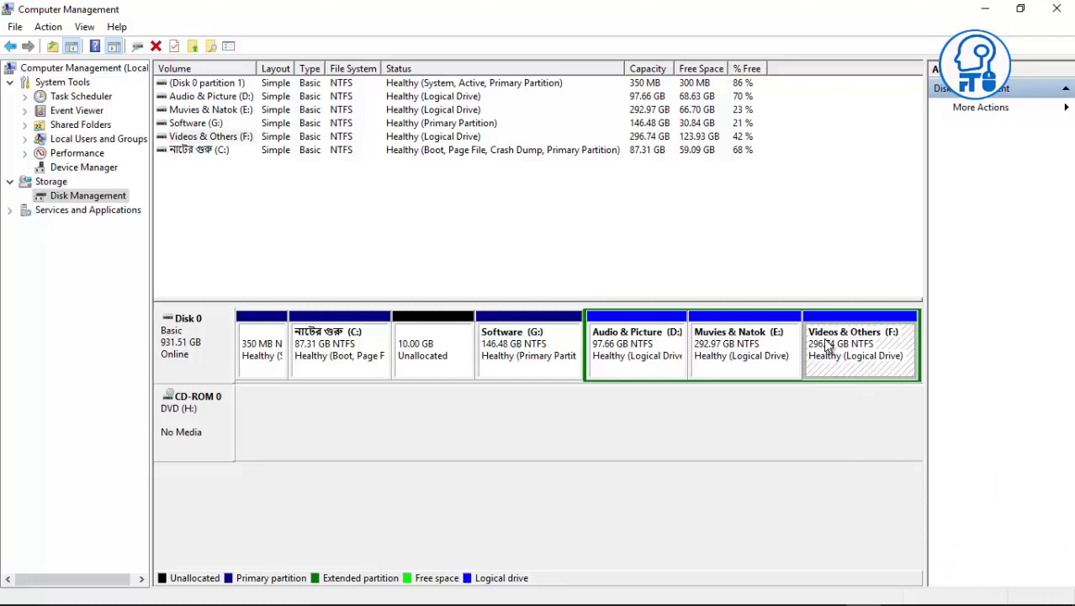
pyautogui.rightClick(827, 345)
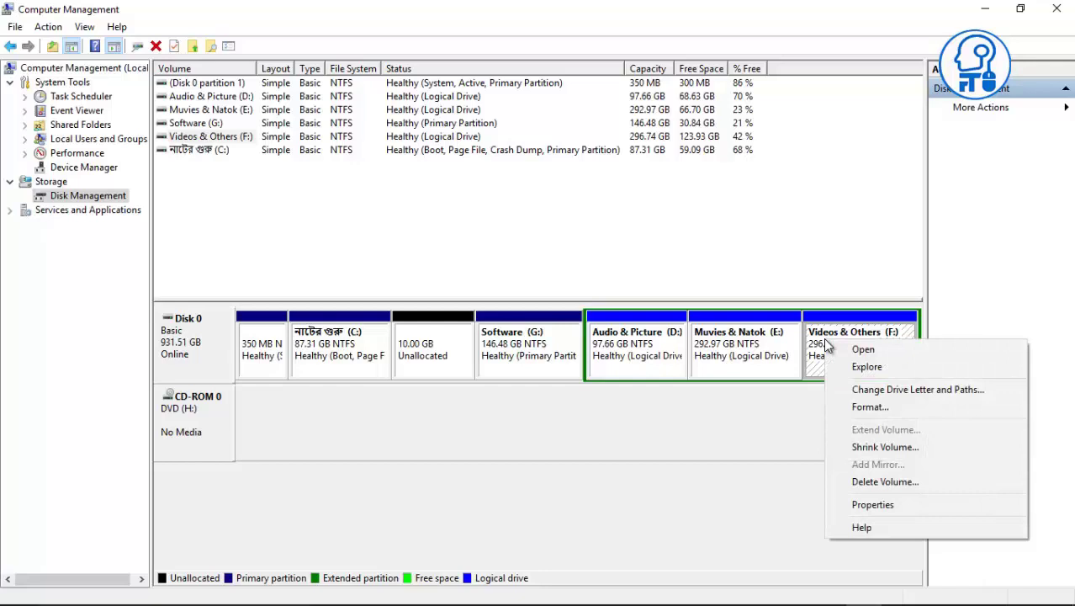
pyautogui.click(888, 452)
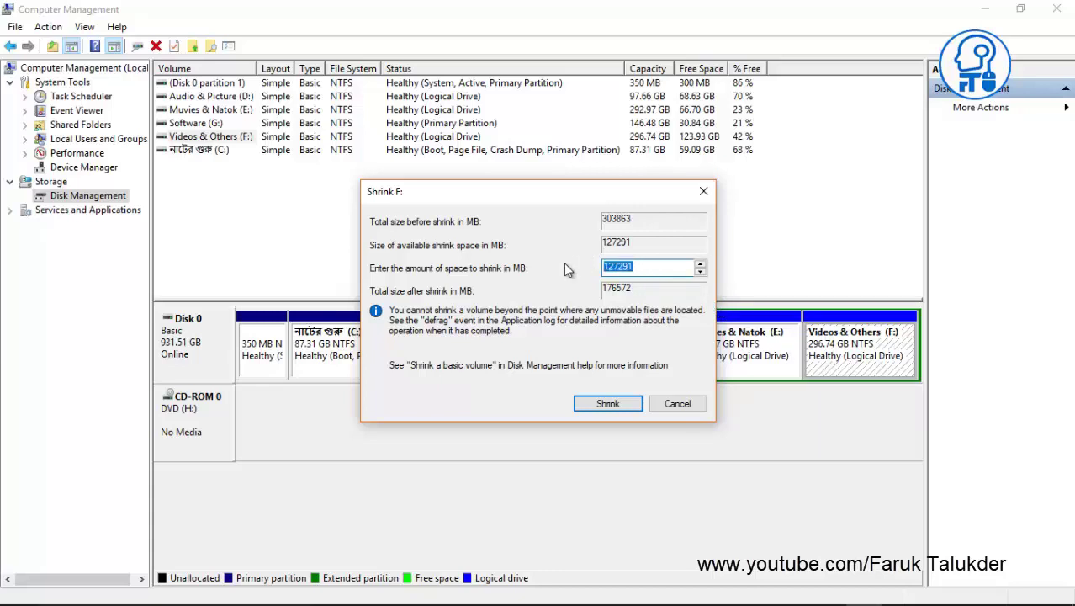
pyautogui.write('10240')
pyautogui.click(608, 404)
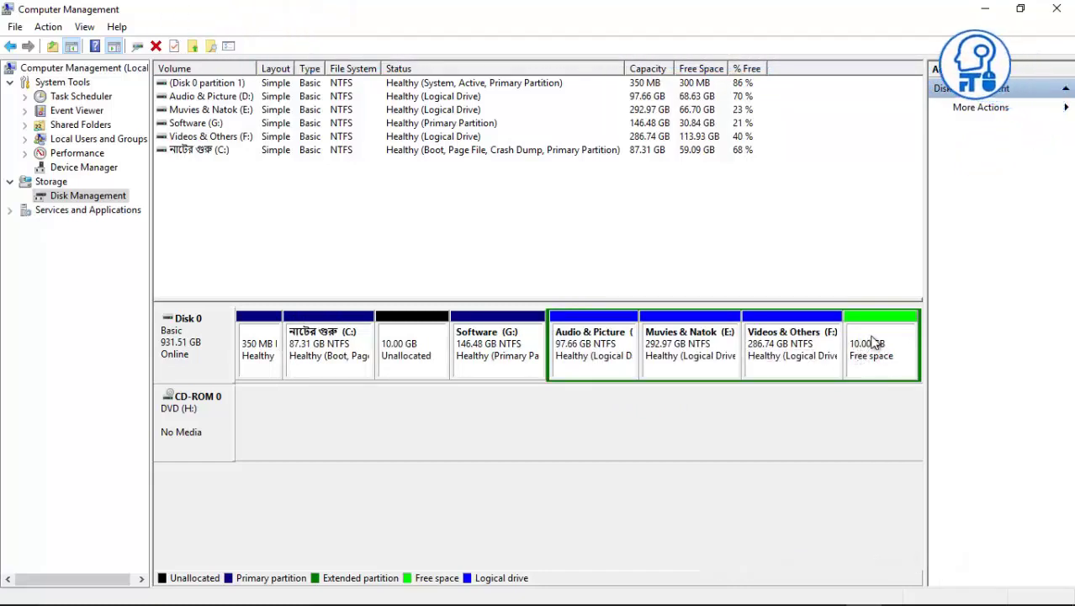
# Start a new simple volume in the 10 GB free space, using the full size of 10240 MB.
pyautogui.rightClick(859, 352)
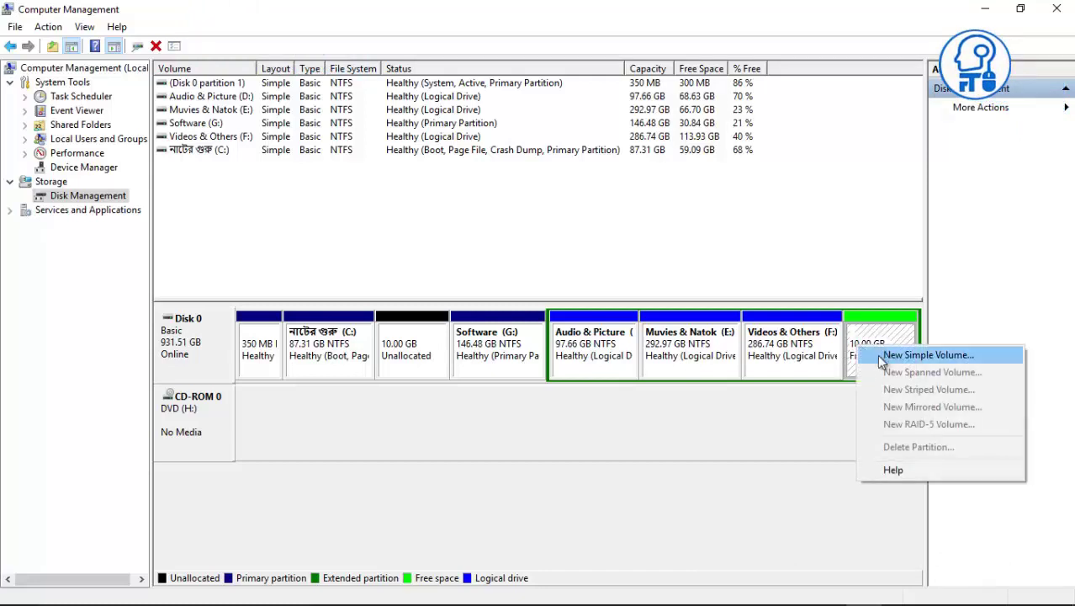
pyautogui.rightClick(875, 339)
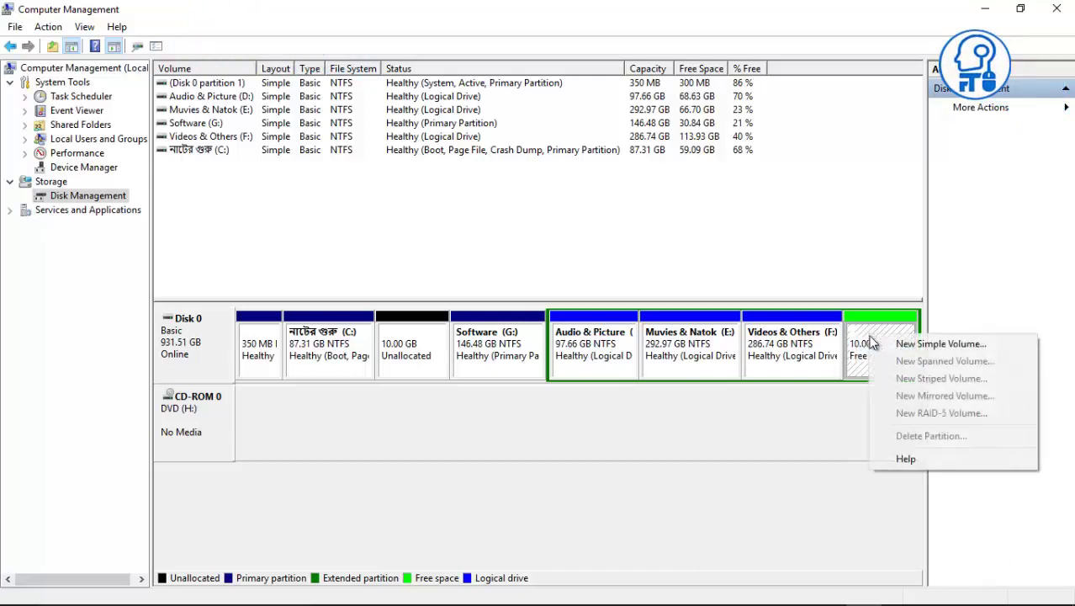
pyautogui.click(940, 343)
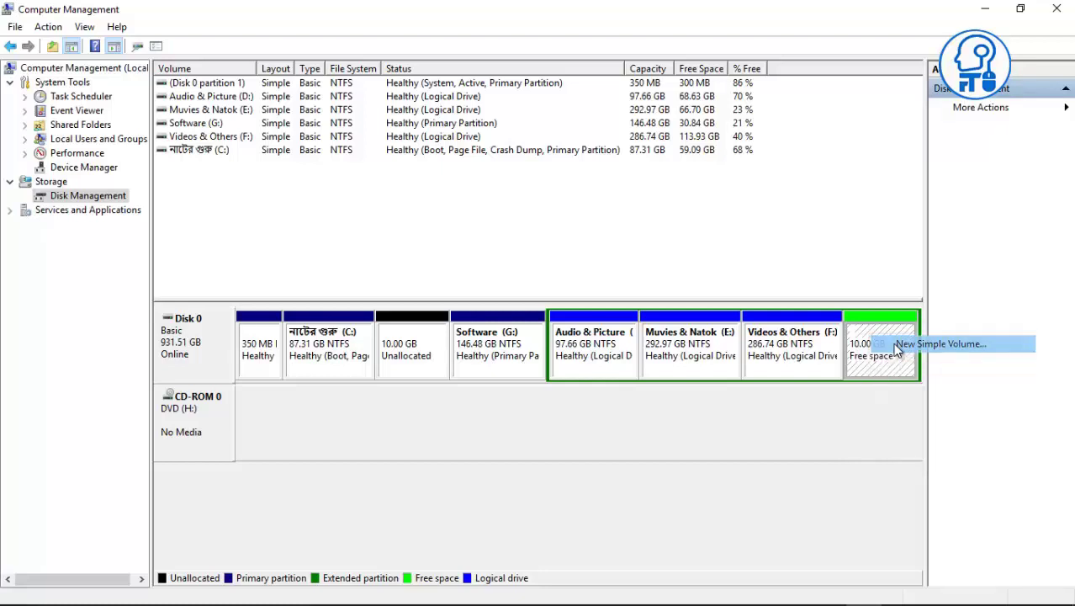
pyautogui.click(457, 365)
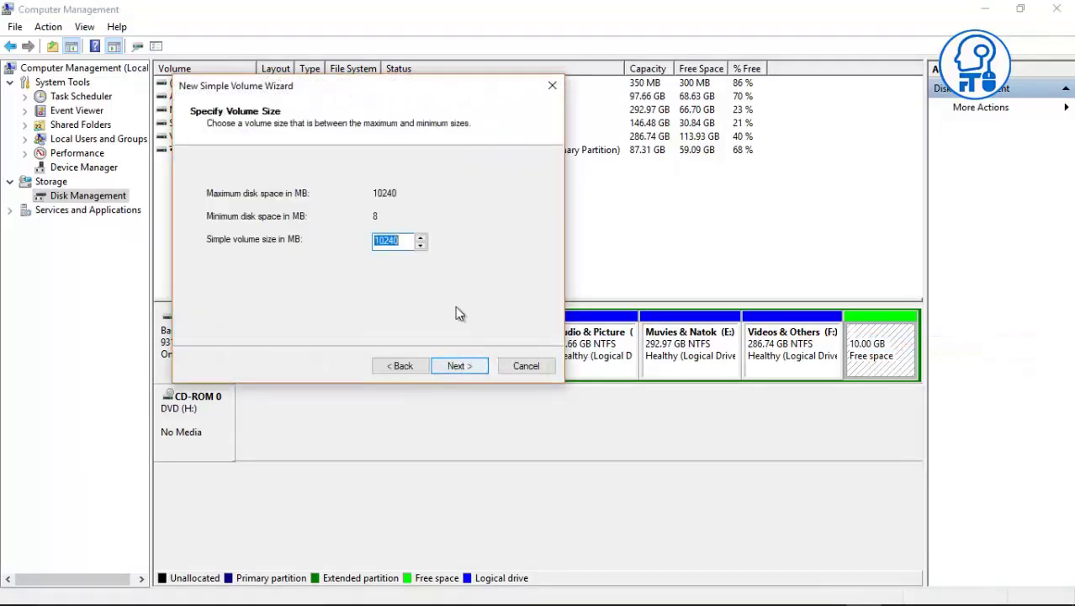
pyautogui.click(457, 367)
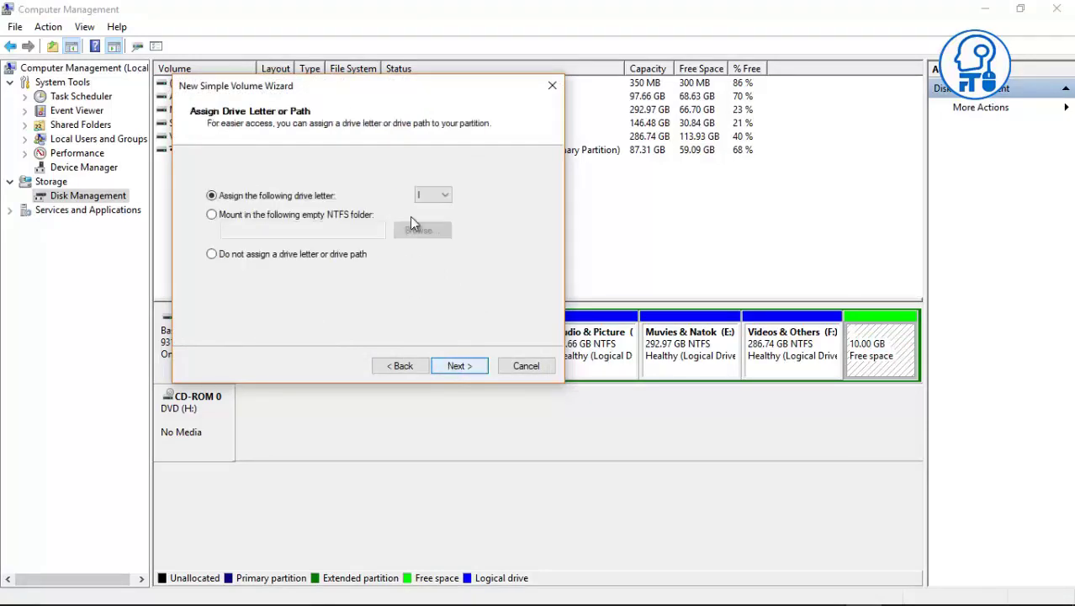
# Review the available drive letters and assign letter I to the new volume.
pyautogui.click(444, 197)
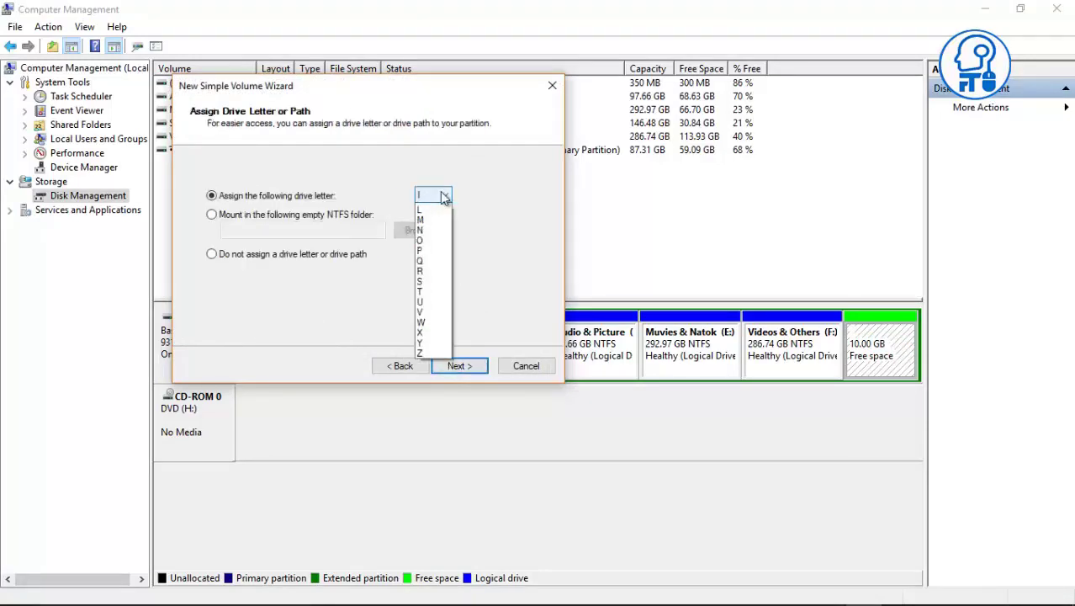
pyautogui.click(423, 235)
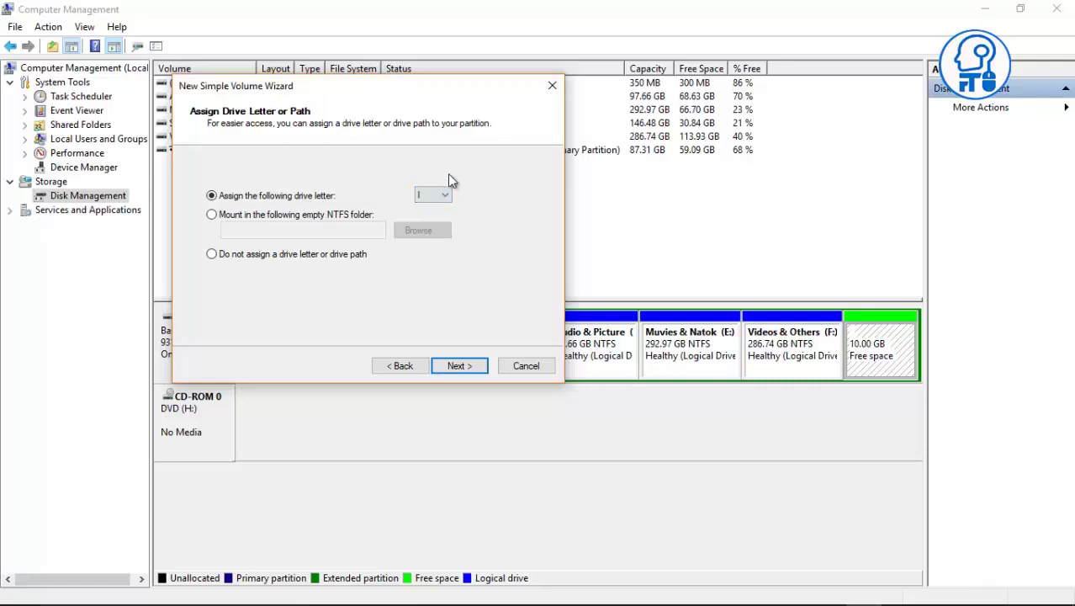
pyautogui.click(442, 193)
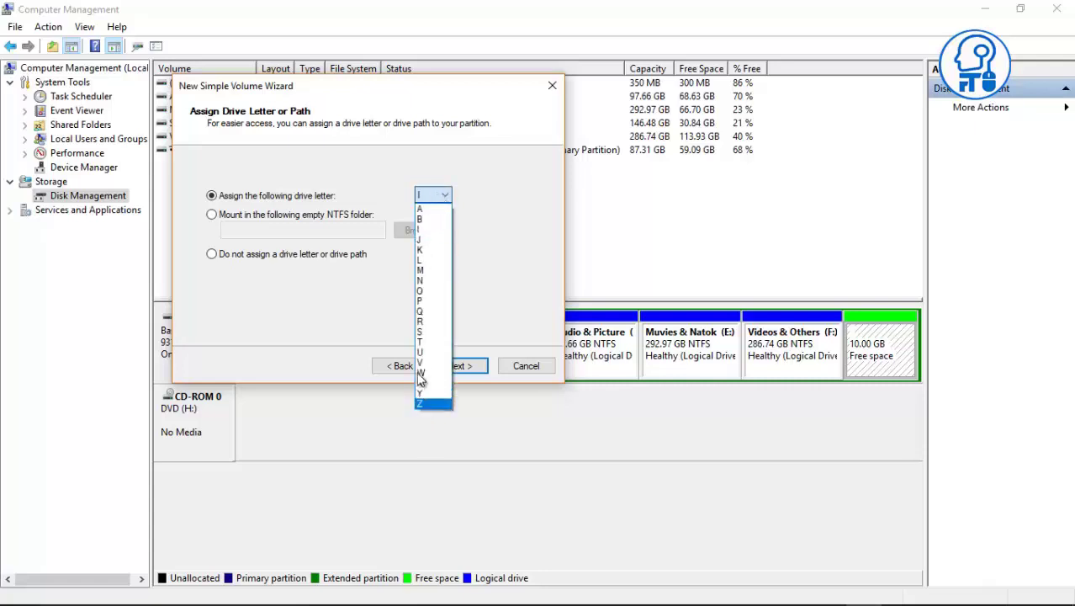
pyautogui.click(450, 194)
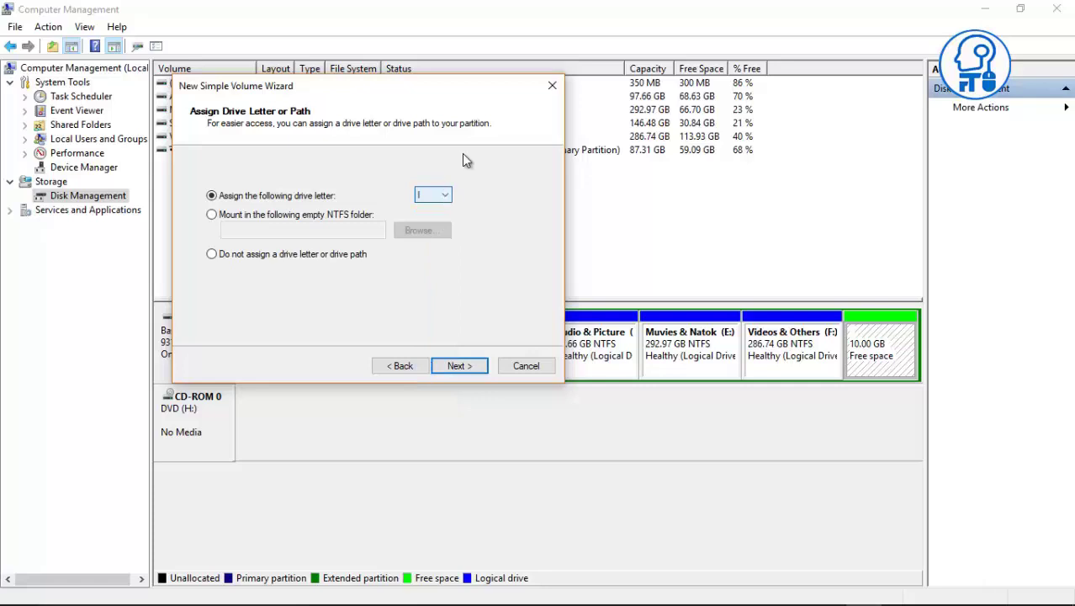
pyautogui.click(463, 367)
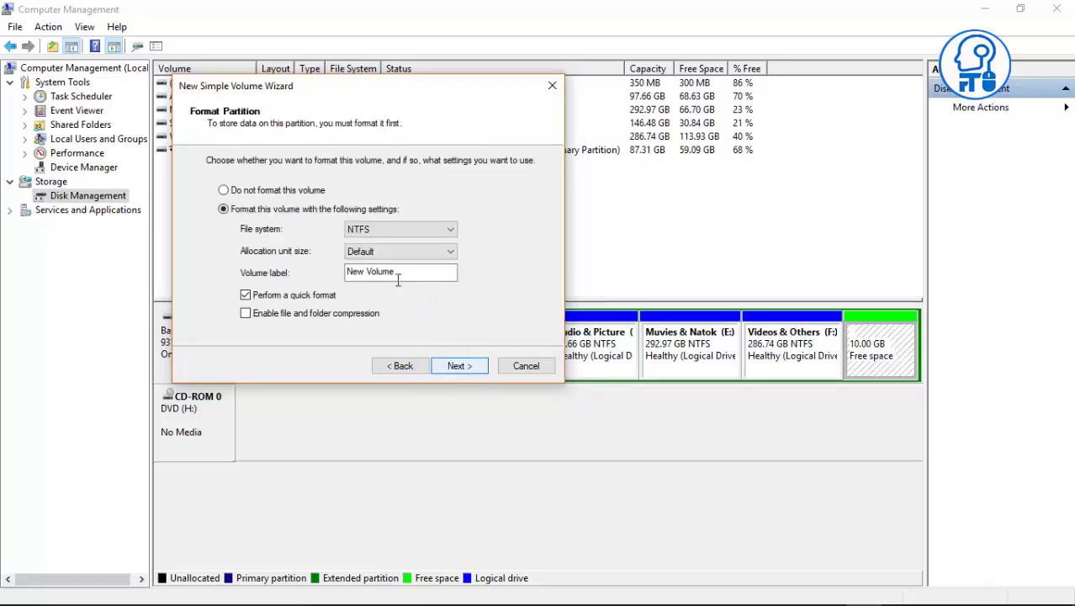
# Label the new volume Personal, format it as NTFS with the default allocation unit size, and create it.
pyautogui.moveTo(402, 271); pyautogui.dragTo(335, 280)
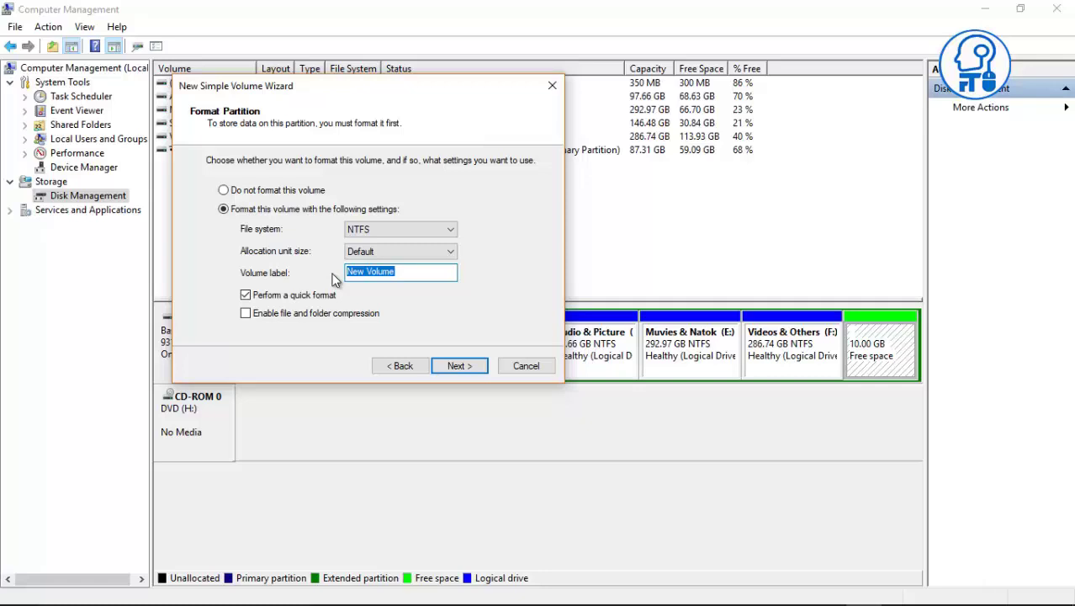
pyautogui.write('Personal')
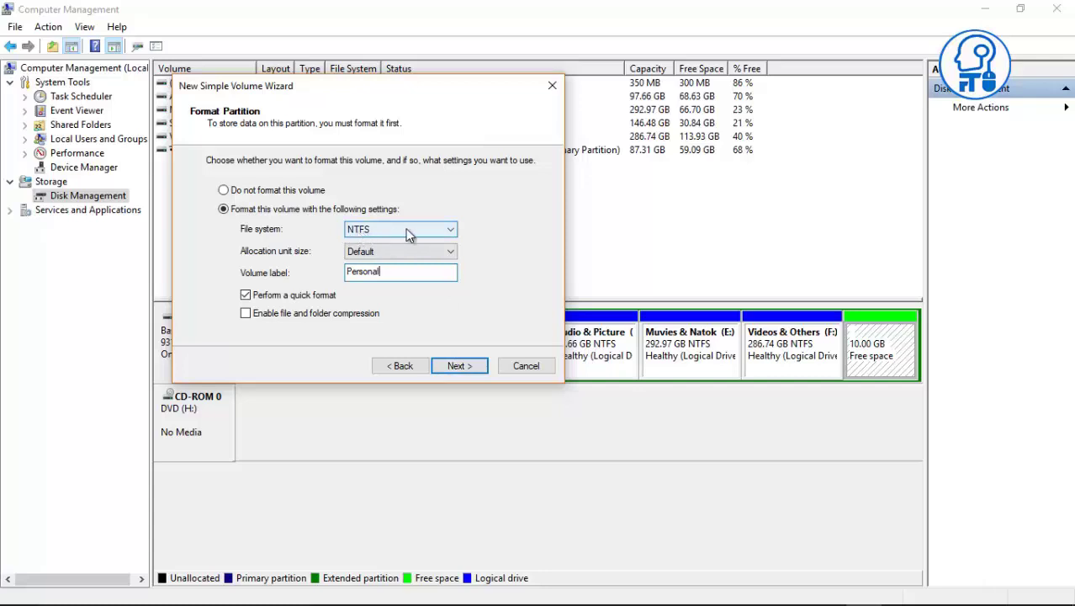
pyautogui.click(432, 233)
pyautogui.click(374, 250)
pyautogui.click(390, 250)
pyautogui.click(390, 250)
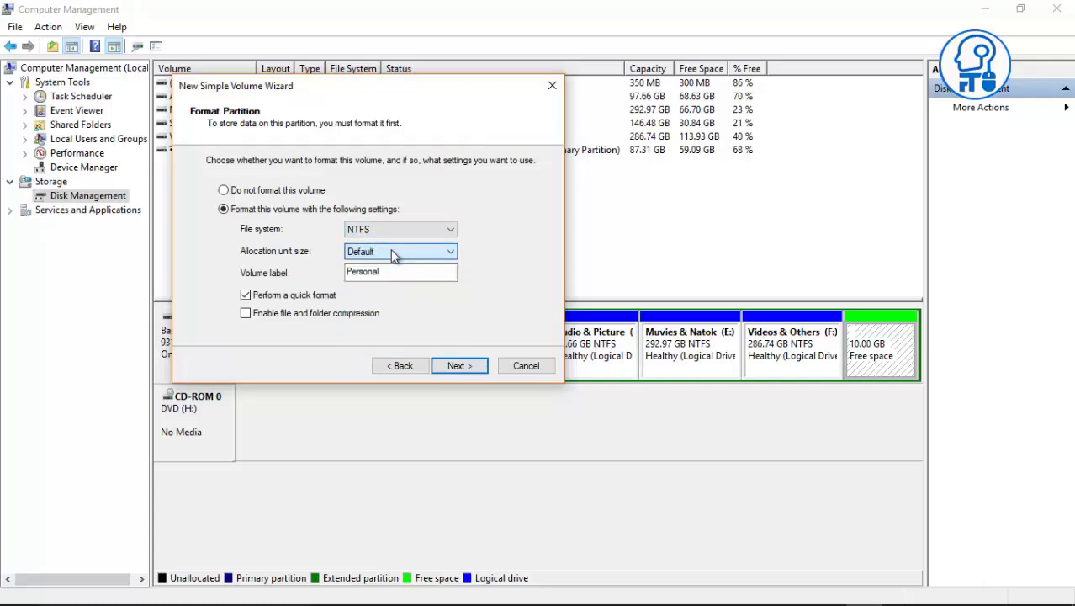
pyautogui.click(449, 365)
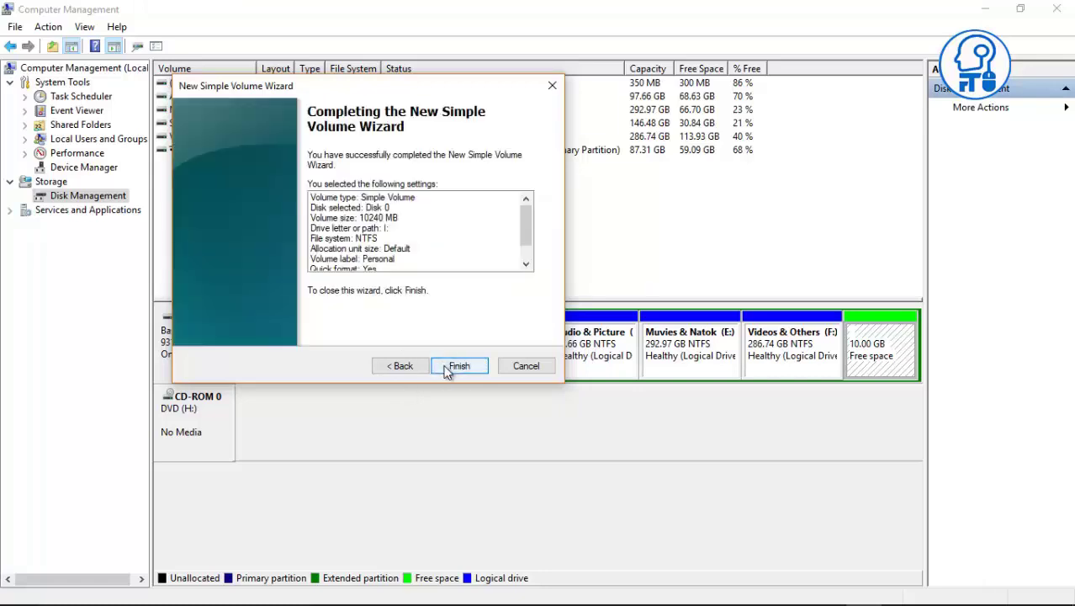
pyautogui.click(449, 370)
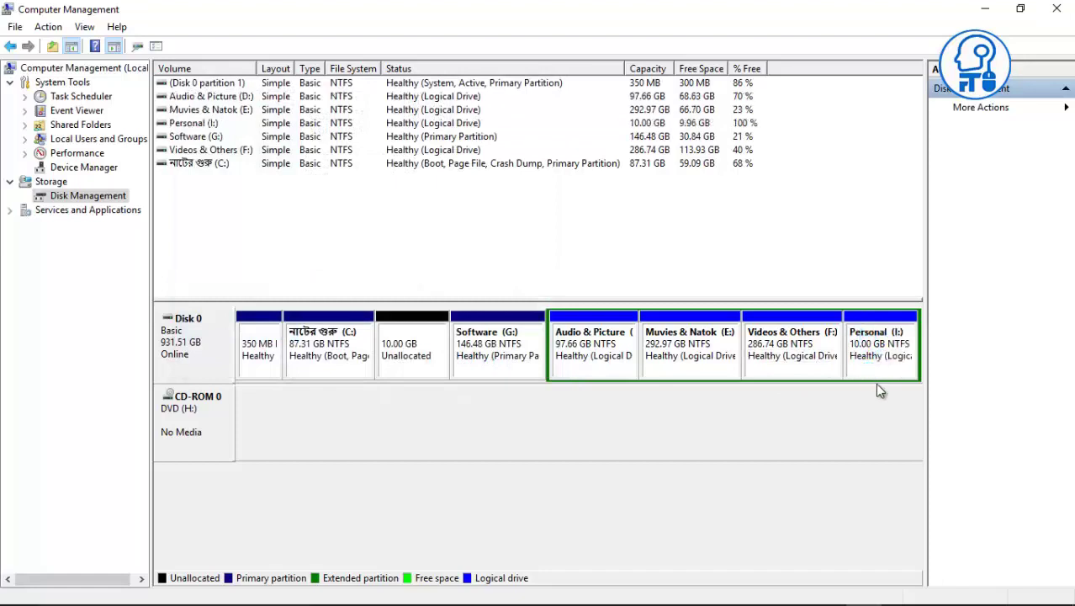
# Switch to File Explorer's drive overview, refresh it and check the new Personal (I:) drive.
pyautogui.click(985, 9)
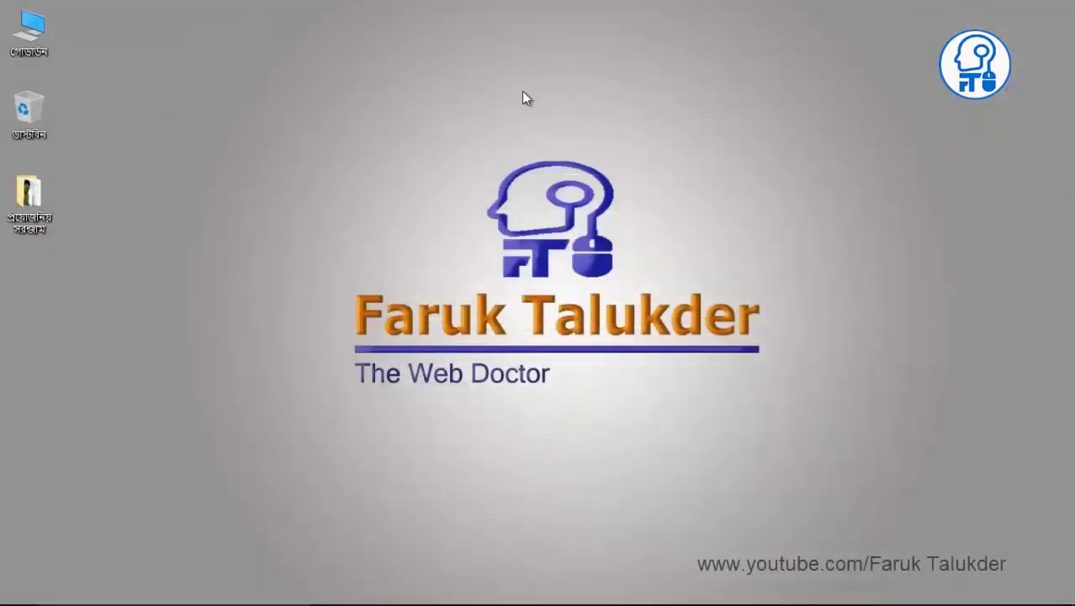
pyautogui.doubleClick(42, 42)
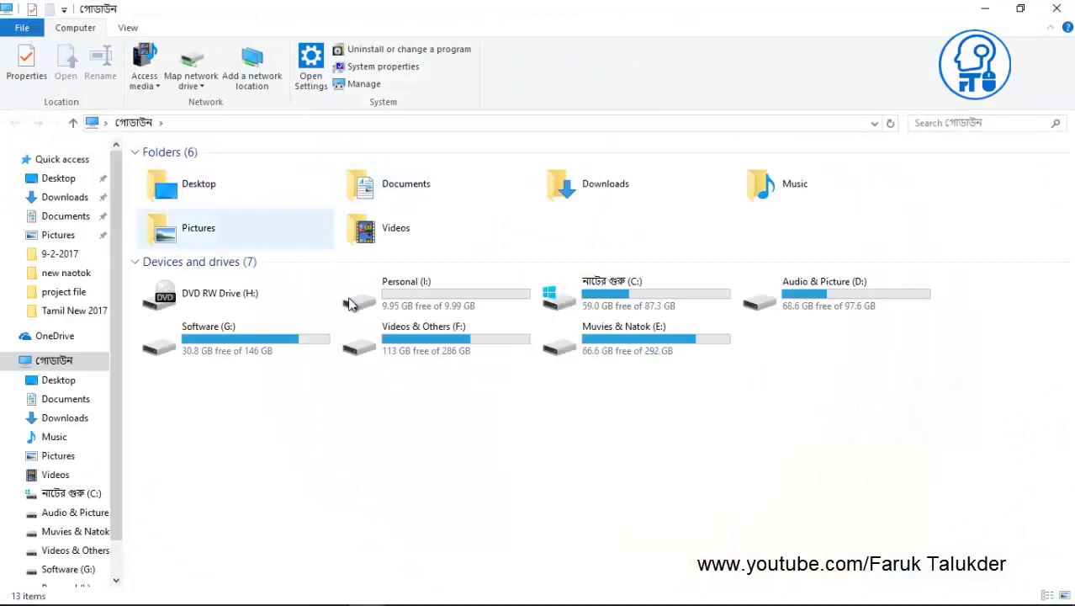
pyautogui.rightClick(497, 409)
pyautogui.click(555, 473)
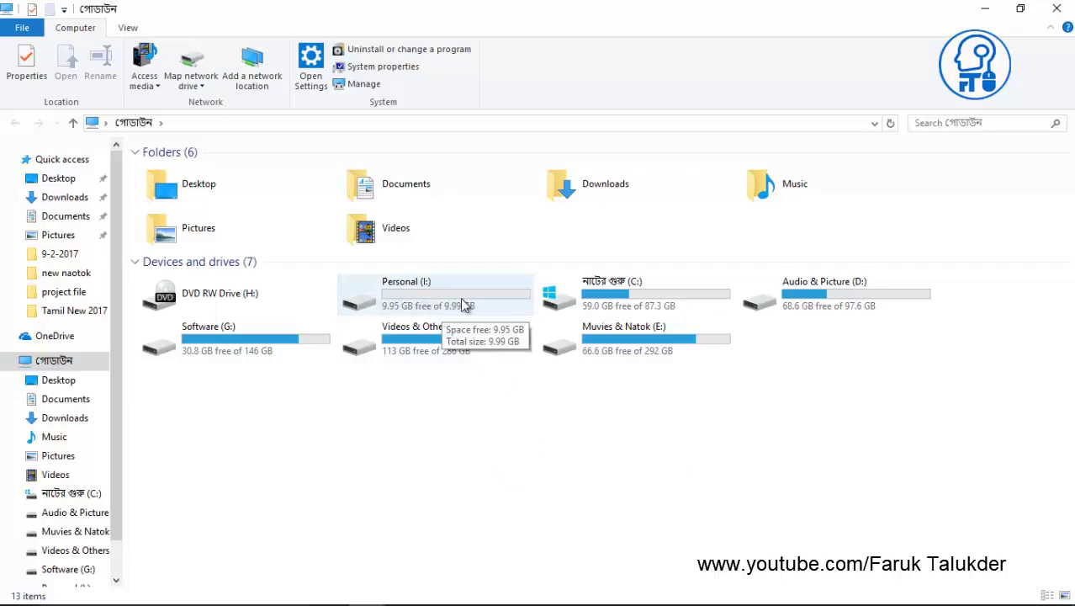
pyautogui.click(452, 300)
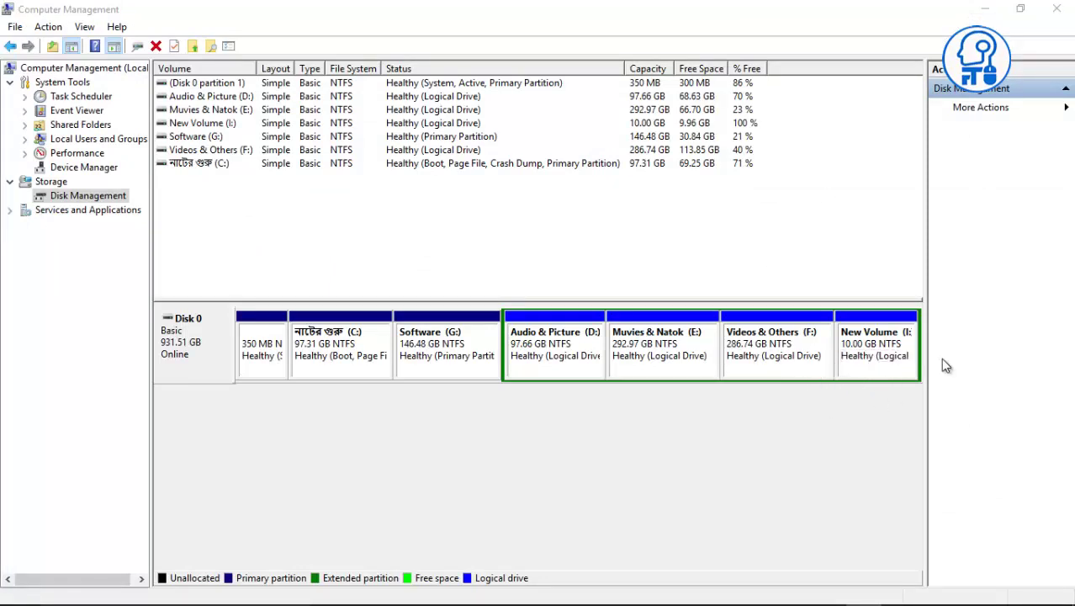
# Check the capacities of New Volume (I:) and Videos & Others (F:) in File Explorer's drive overview.
pyautogui.click(984, 11)
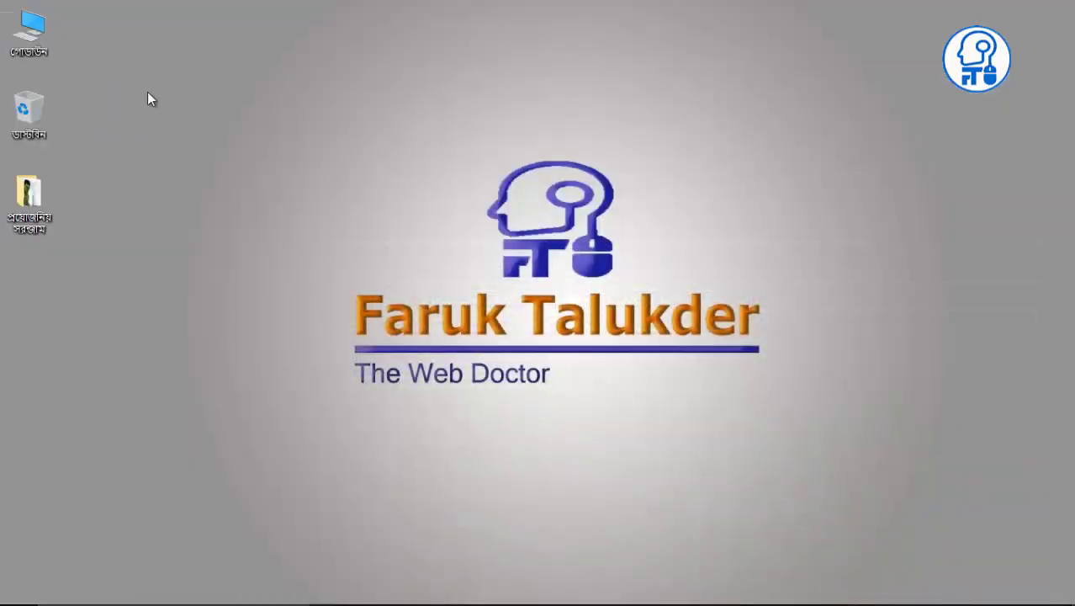
pyautogui.doubleClick(34, 29)
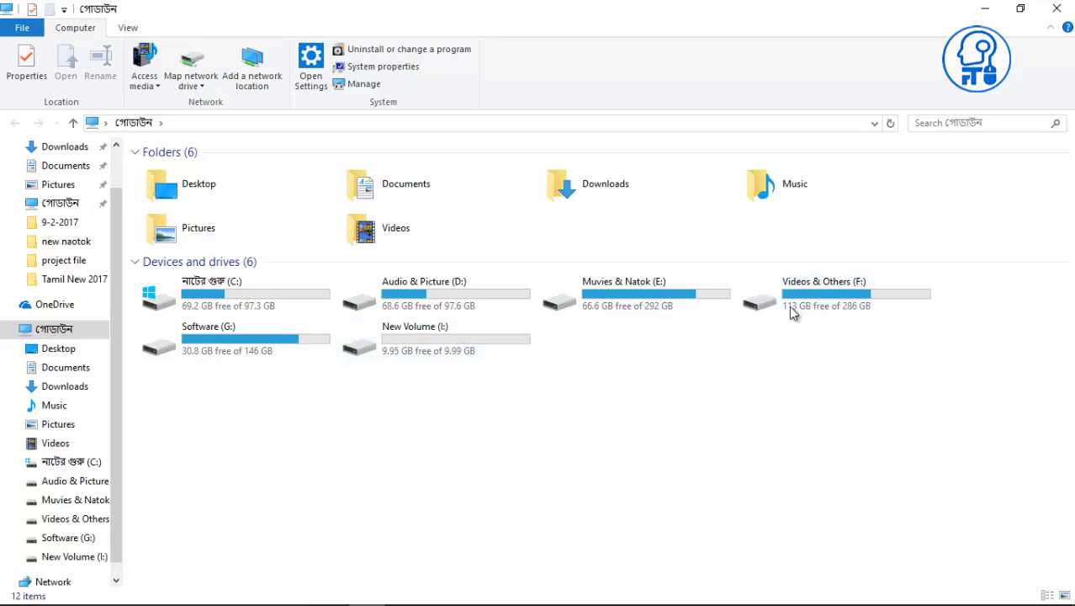
pyautogui.click(986, 12)
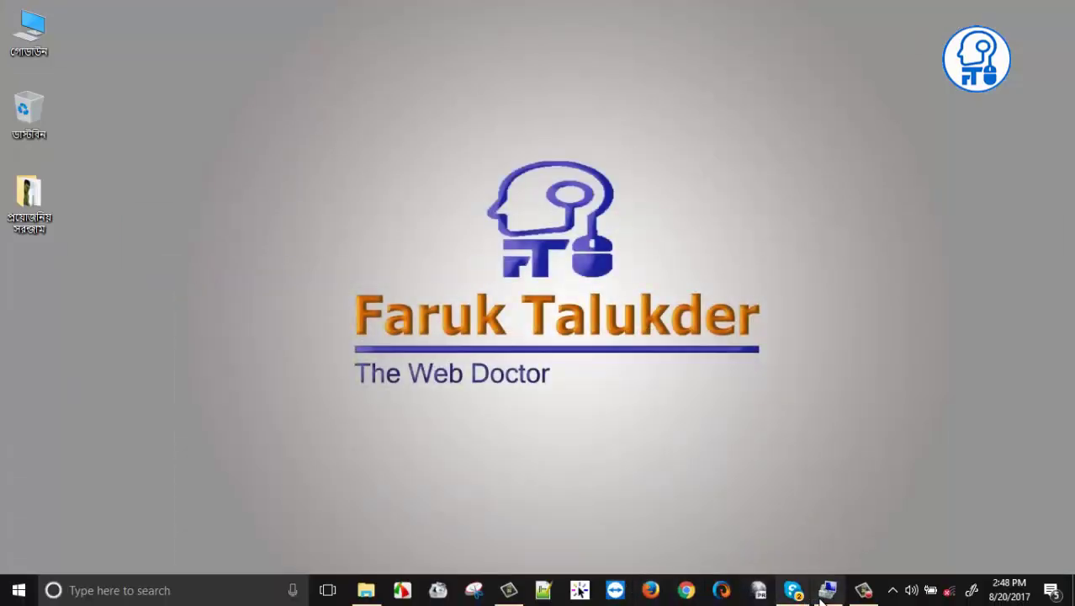
# Switch back to Computer Management and delete the New Volume (I:) logical drive.
pyautogui.click(828, 590)
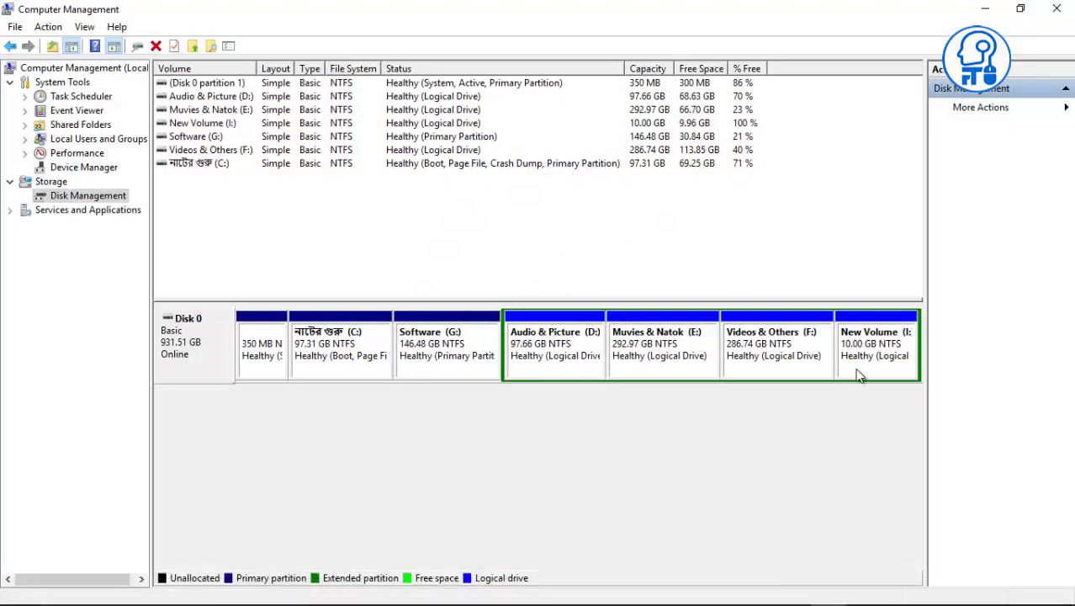
pyautogui.click(874, 353)
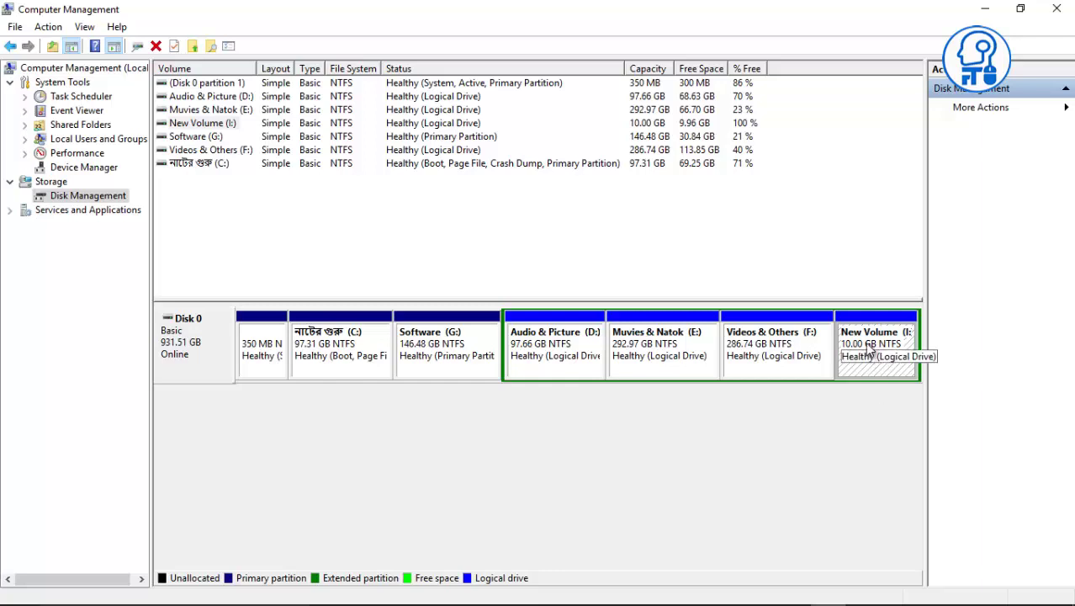
pyautogui.rightClick(868, 349)
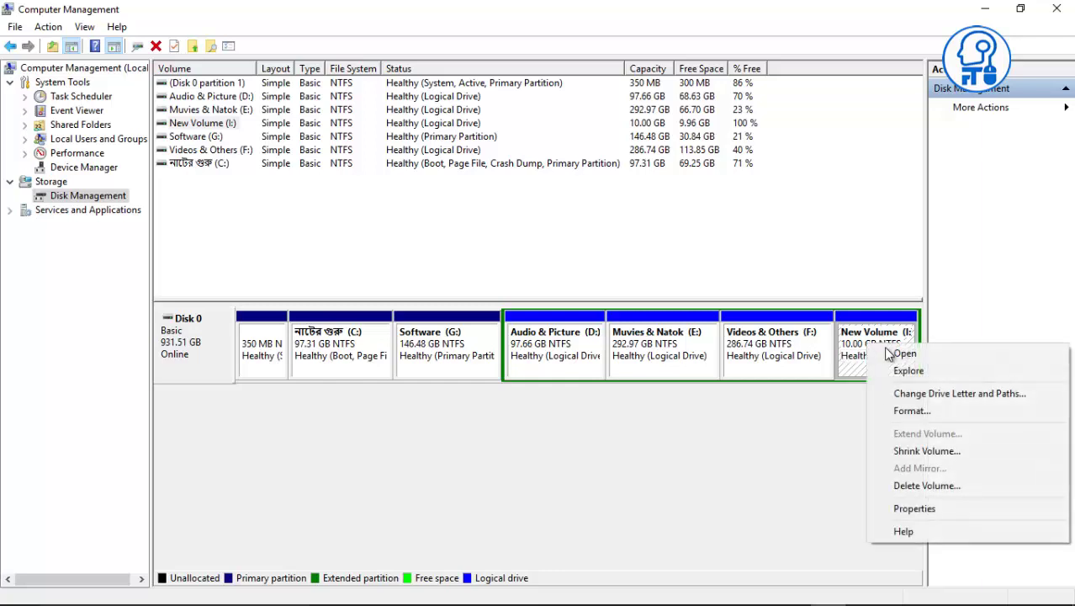
pyautogui.click(927, 485)
pyautogui.click(605, 368)
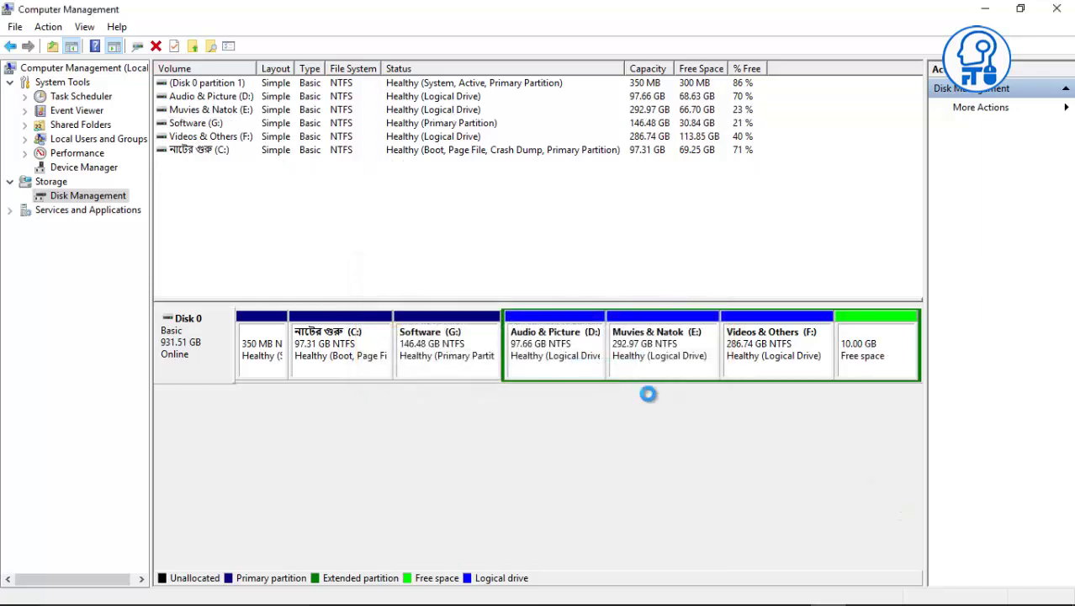
# Extend the Videos & Others (F:) volume with all 10240 MB of the adjacent free space on Disk 0.
pyautogui.click(792, 352)
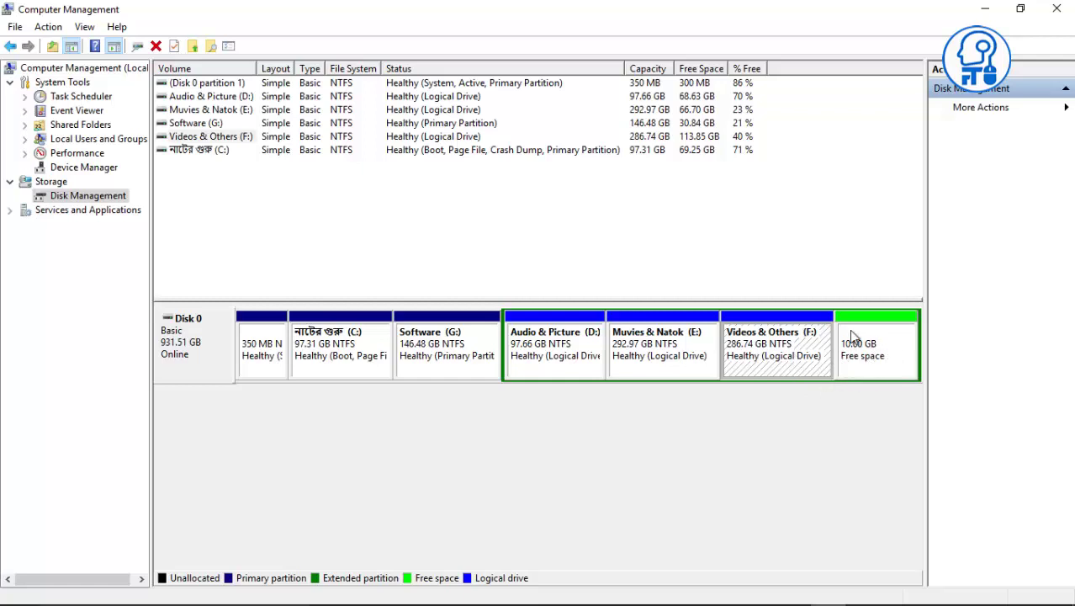
pyautogui.rightClick(774, 333)
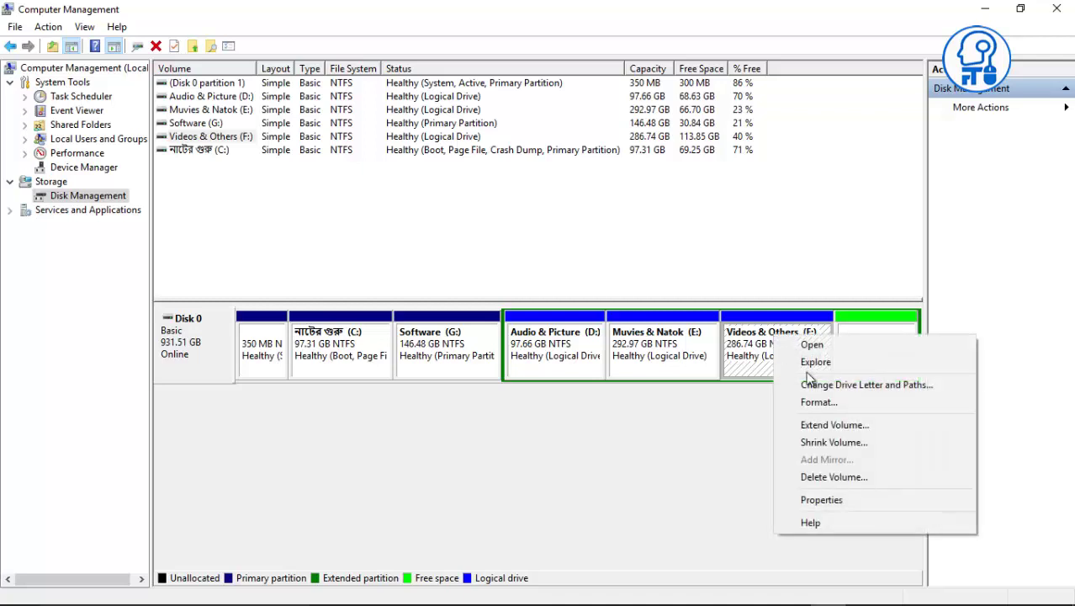
pyautogui.click(838, 426)
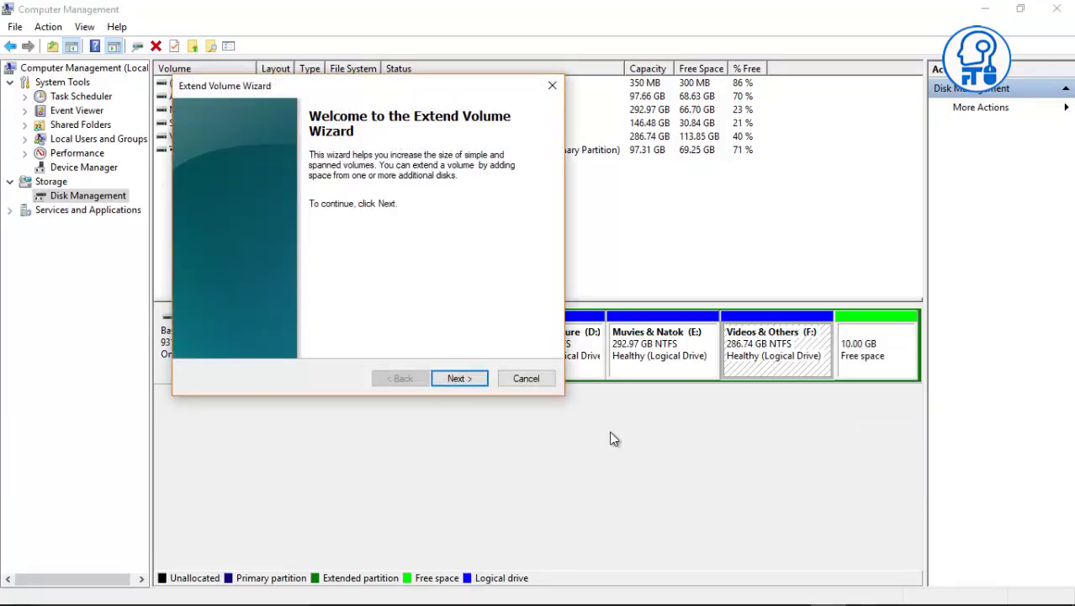
pyautogui.click(459, 379)
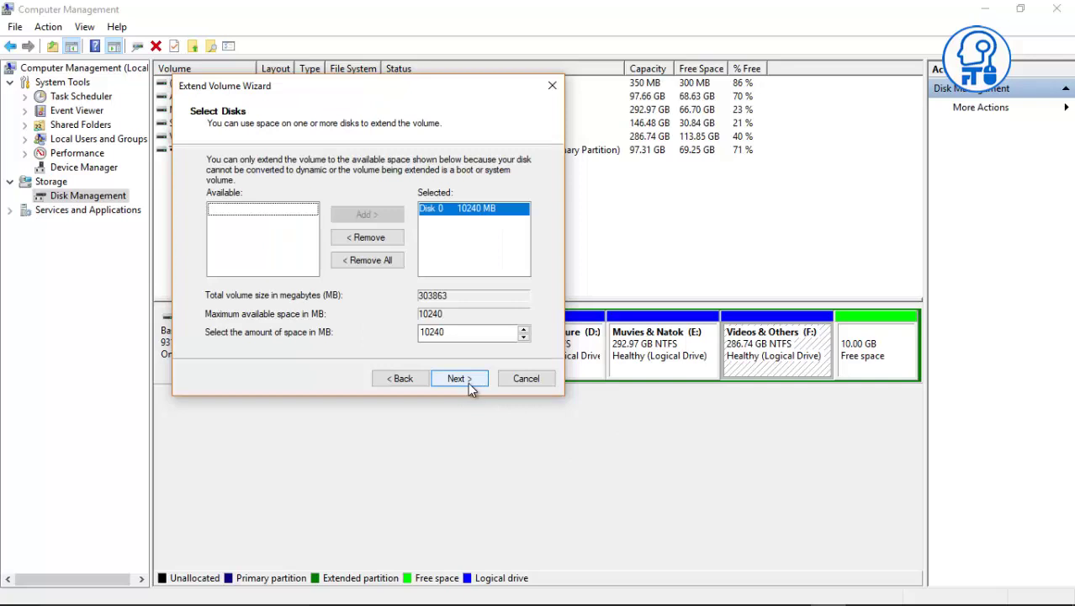
pyautogui.click(459, 378)
pyautogui.click(459, 378)
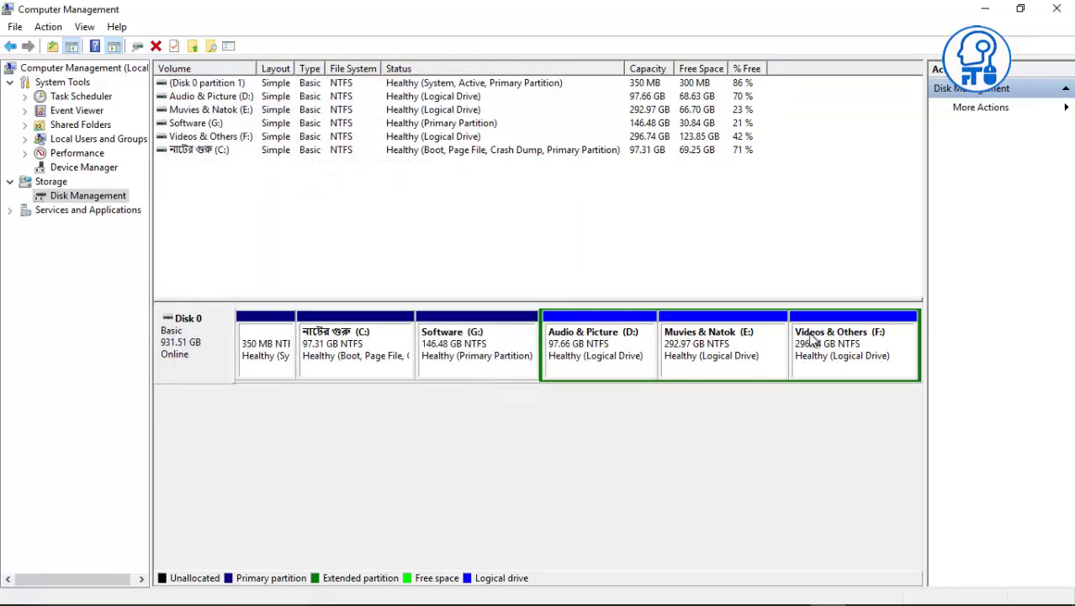
# Open File Explorer's drive overview from the desktop, check the capacity of Videos & Others (F:), and close the window.
pyautogui.click(985, 8)
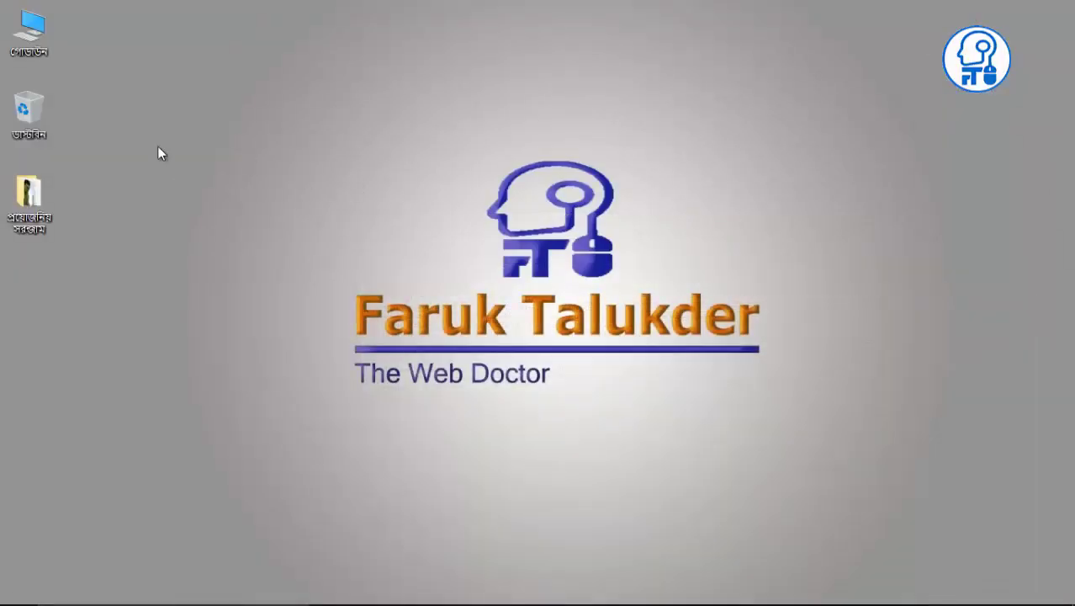
pyautogui.doubleClick(42, 34)
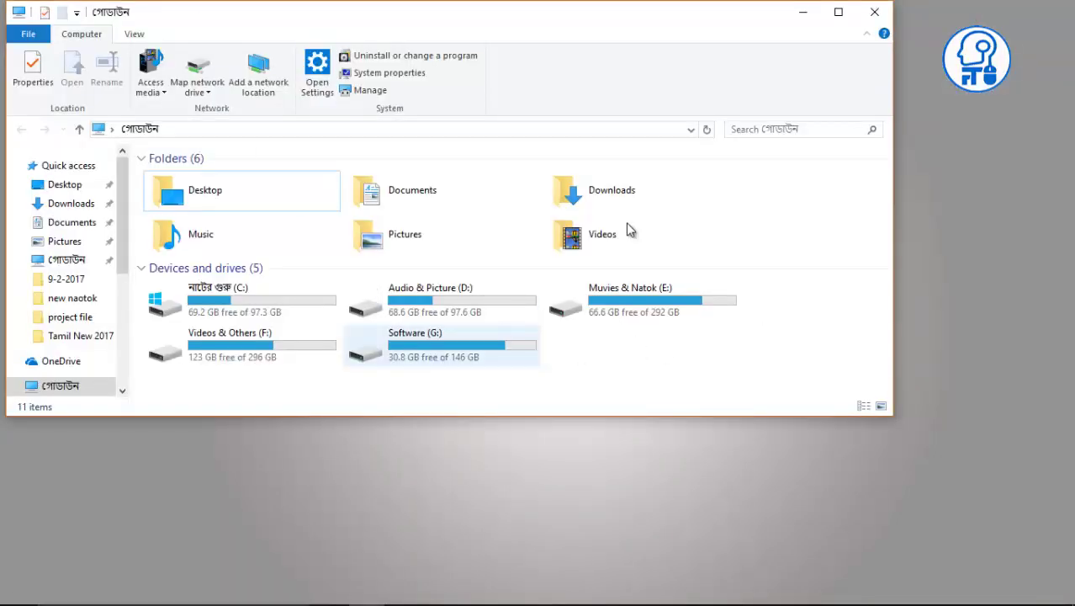
pyautogui.click(838, 11)
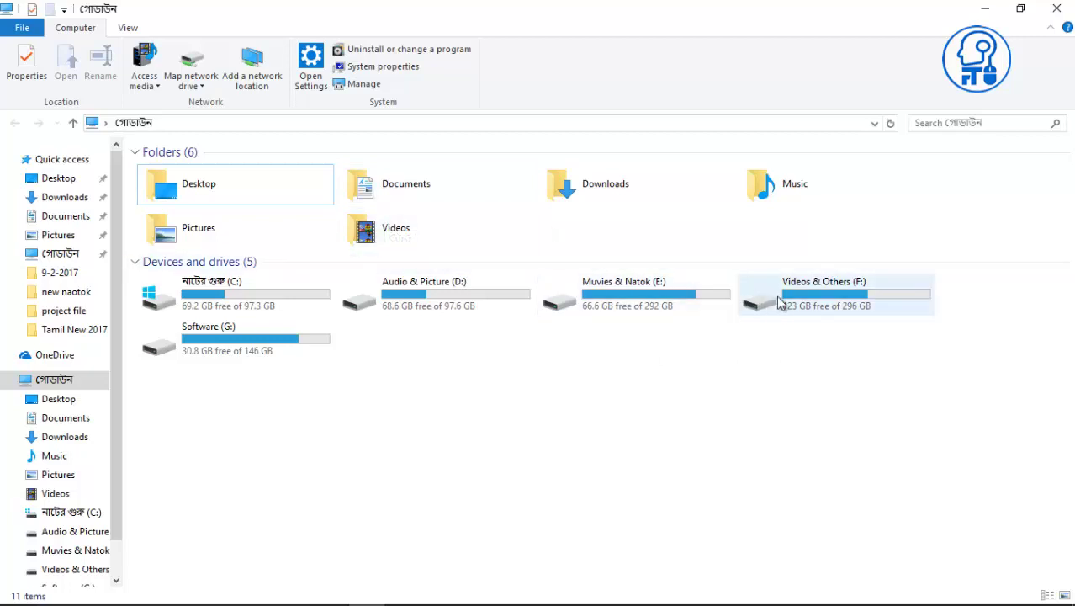
pyautogui.click(1056, 8)
pyautogui.rightClick(427, 93)
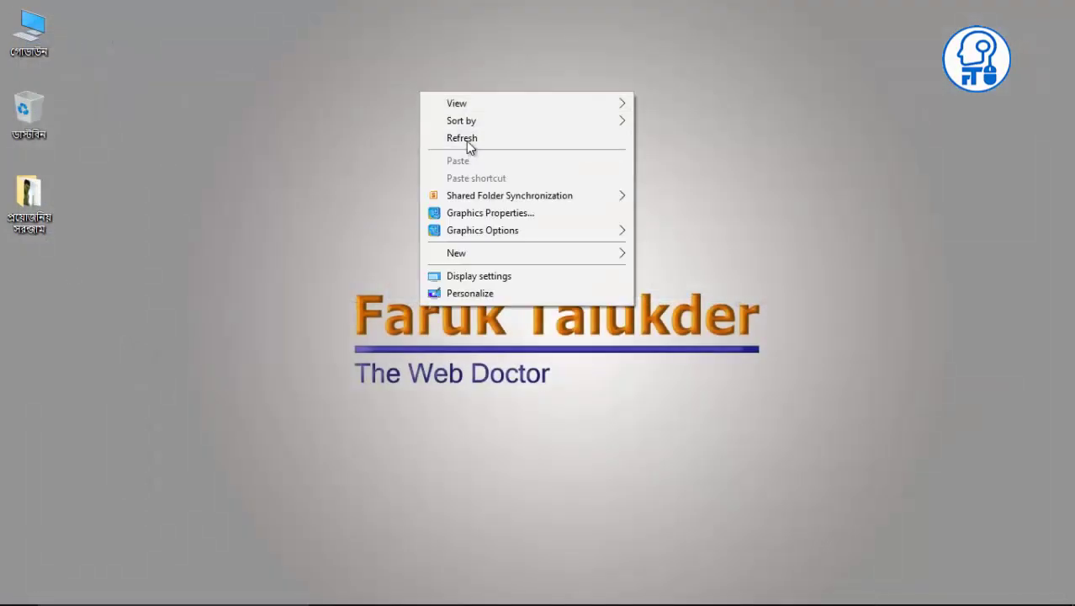
pyautogui.click(468, 138)
pyautogui.rightClick(446, 108)
pyautogui.click(491, 160)
pyautogui.rightClick(447, 115)
pyautogui.click(486, 160)
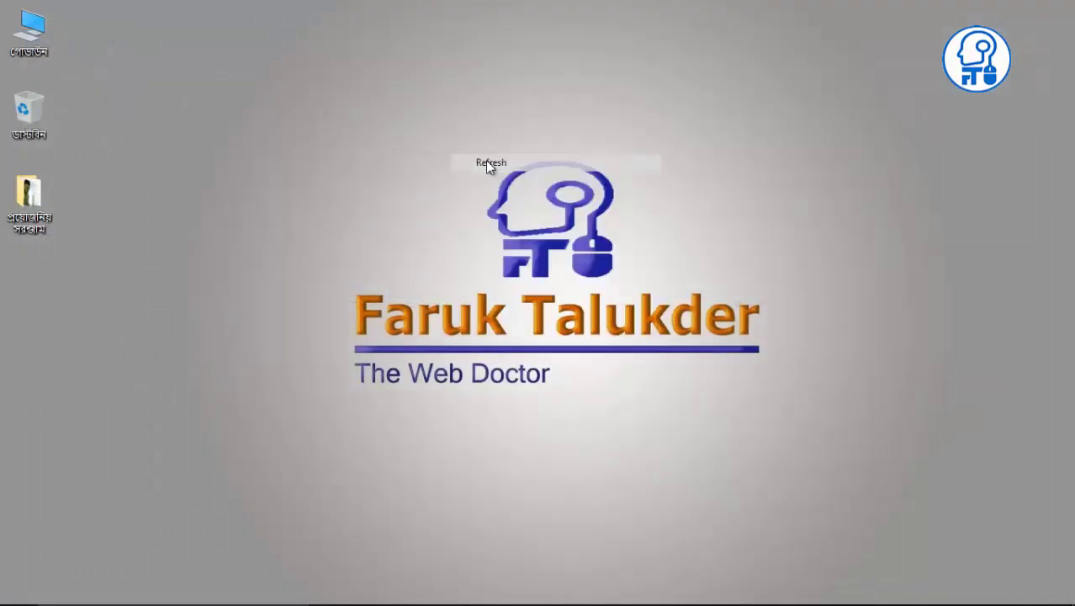
pyautogui.rightClick(462, 118)
pyautogui.click(487, 160)
pyautogui.rightClick(458, 114)
pyautogui.click(491, 161)
pyautogui.rightClick(464, 117)
pyautogui.click(494, 167)
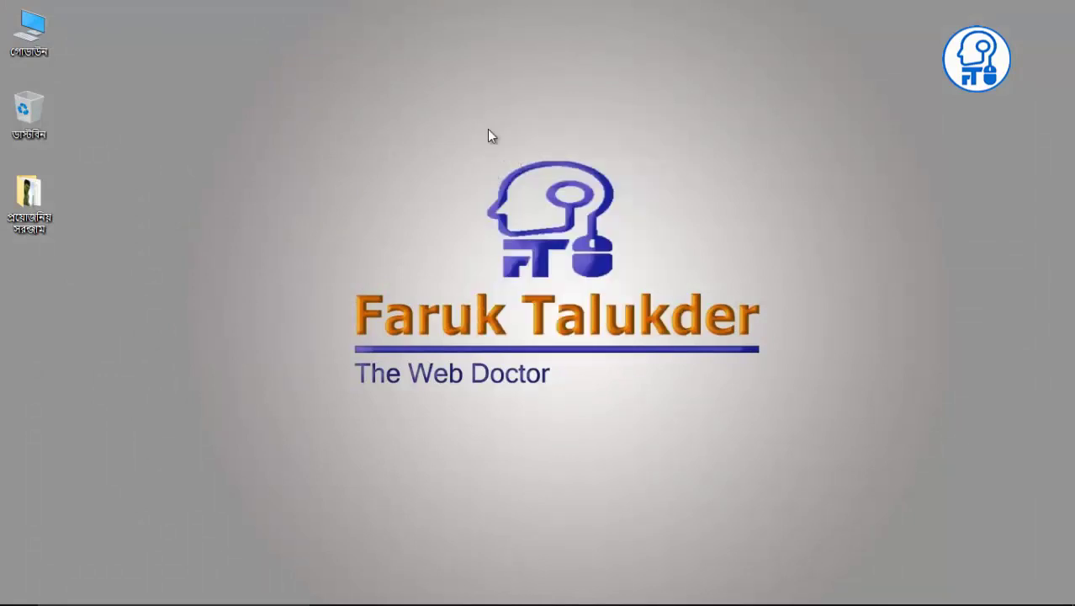
pyautogui.rightClick(486, 132)
pyautogui.click(543, 180)
pyautogui.rightClick(445, 107)
pyautogui.click(492, 160)
pyautogui.rightClick(395, 96)
pyautogui.click(442, 144)
pyautogui.rightClick(440, 106)
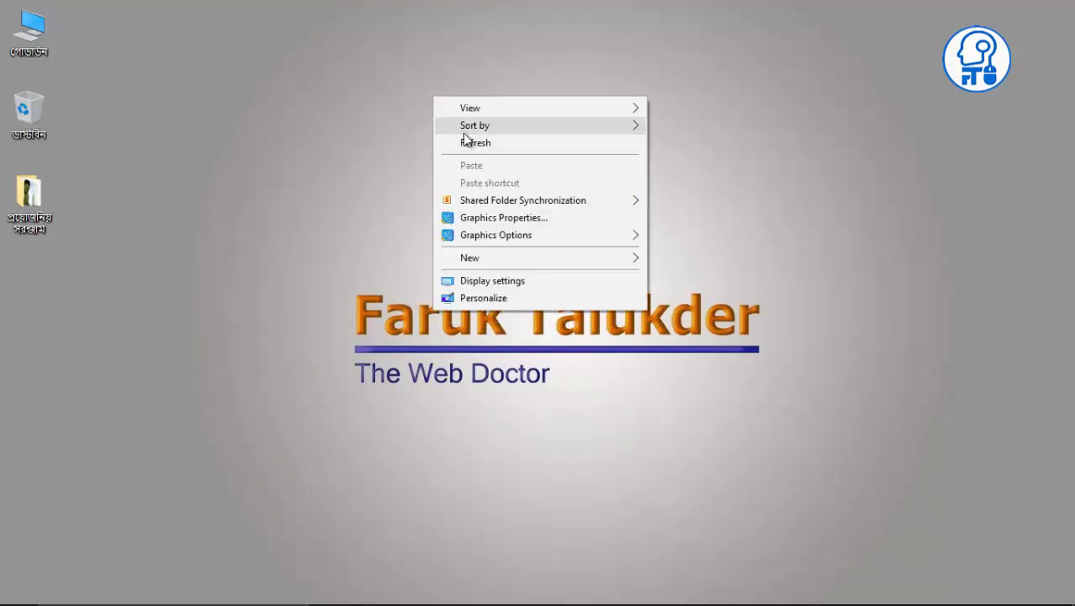
pyautogui.click(469, 145)
pyautogui.rightClick(423, 75)
pyautogui.click(454, 126)
pyautogui.rightClick(426, 88)
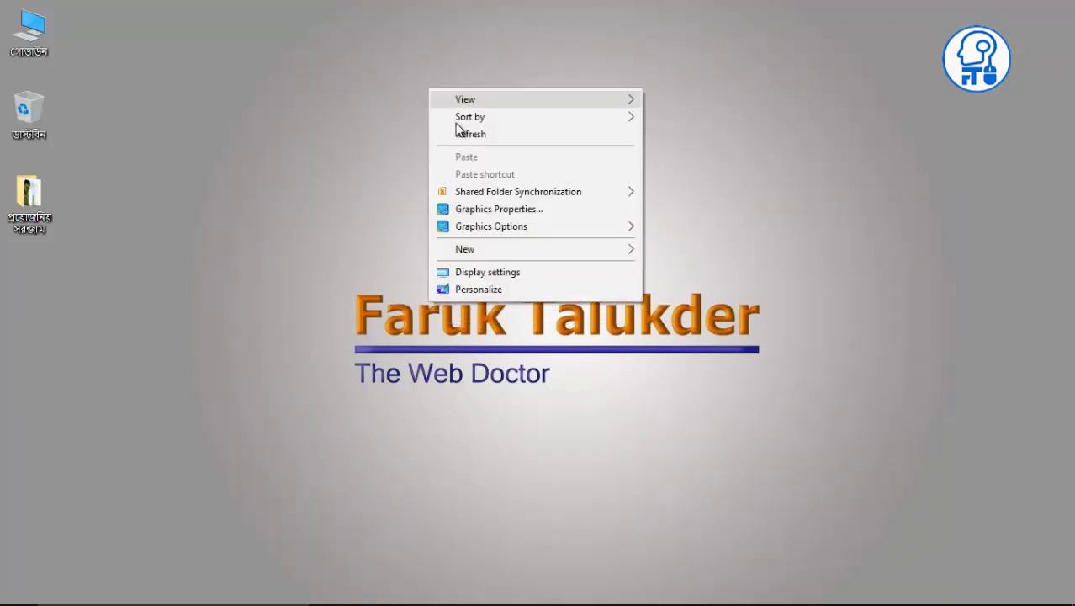
pyautogui.click(456, 133)
pyautogui.rightClick(419, 56)
pyautogui.click(435, 99)
pyautogui.rightClick(417, 54)
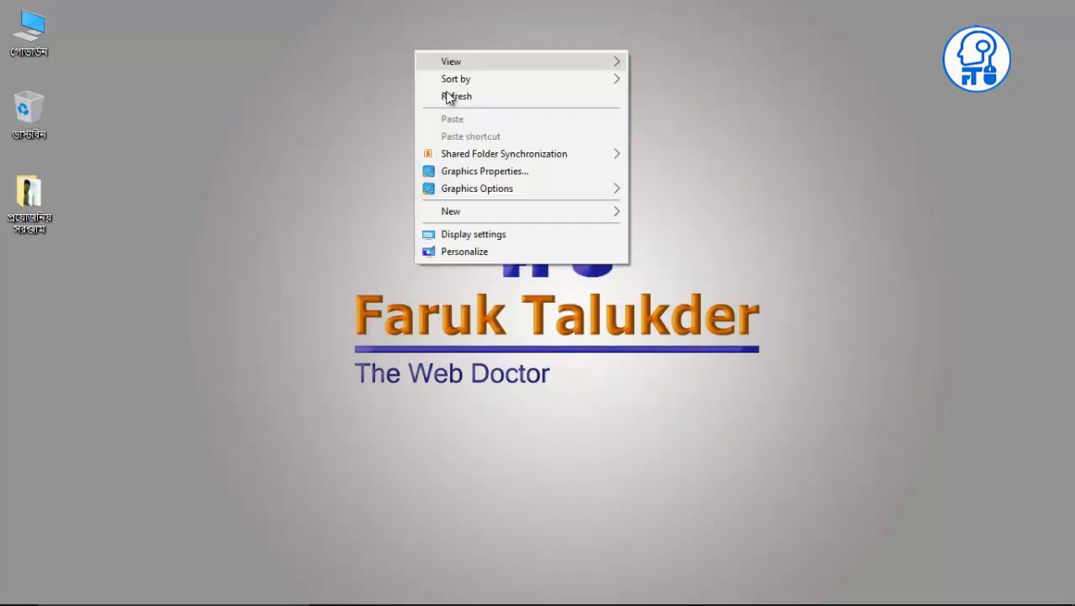
pyautogui.click(455, 100)
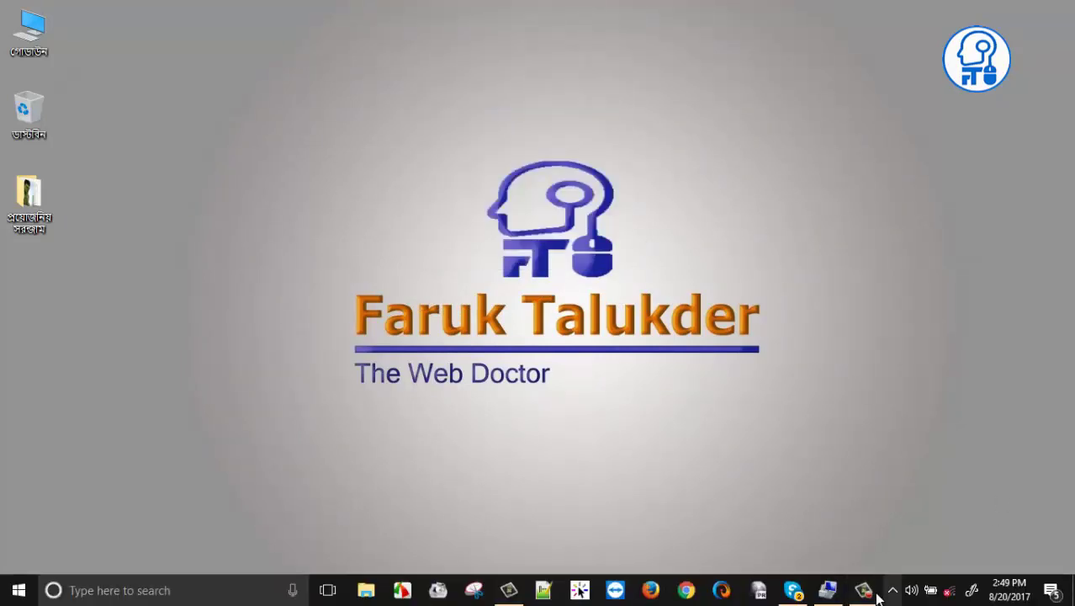
pyautogui.click(867, 593)
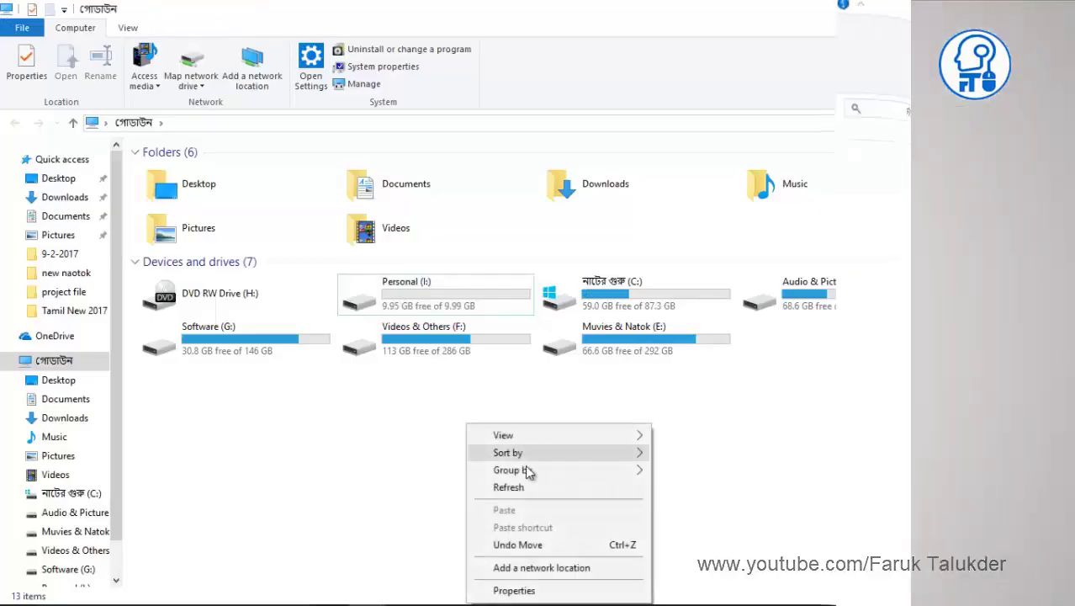